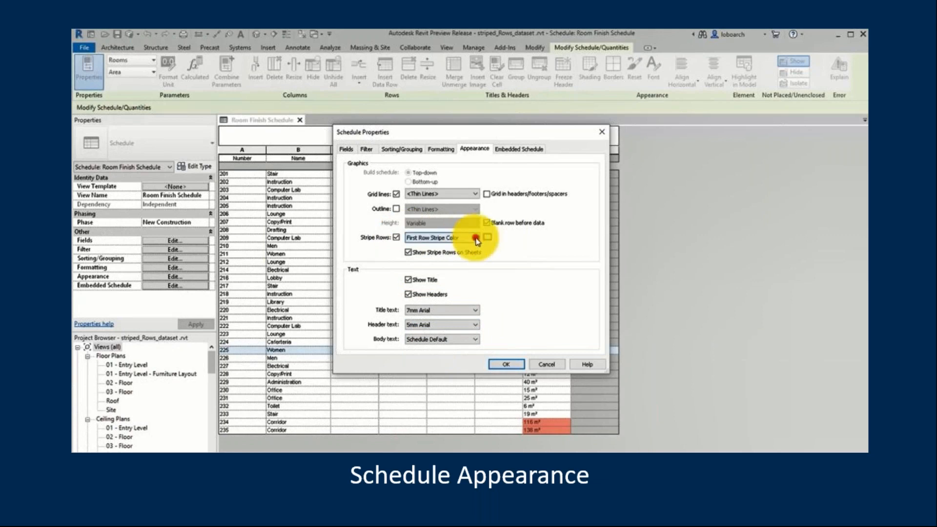
Set the schedule's Second Row Stripe Color to light cyan, RGB 191-255-255, and apply the schedule properties.
{"action": "left_click", "coordinate": [469, 252]}
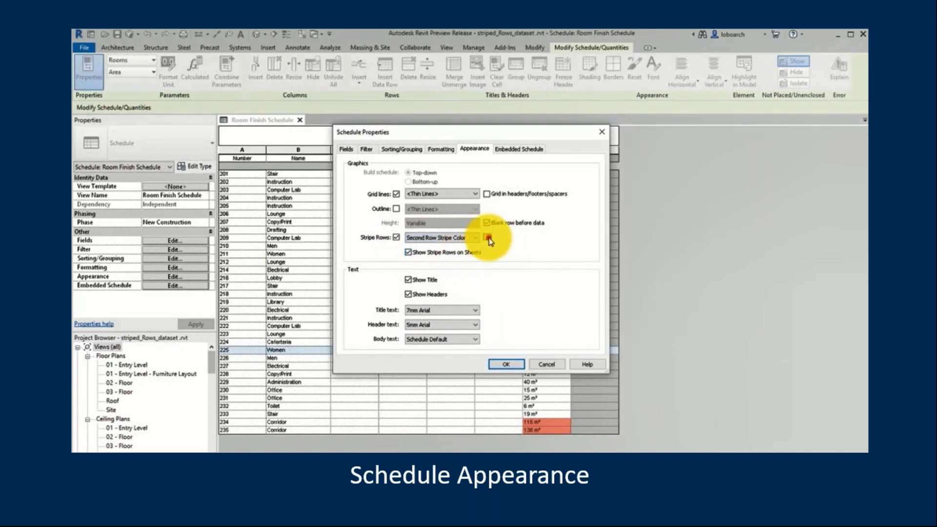
{"action": "left_click", "coordinate": [488, 237]}
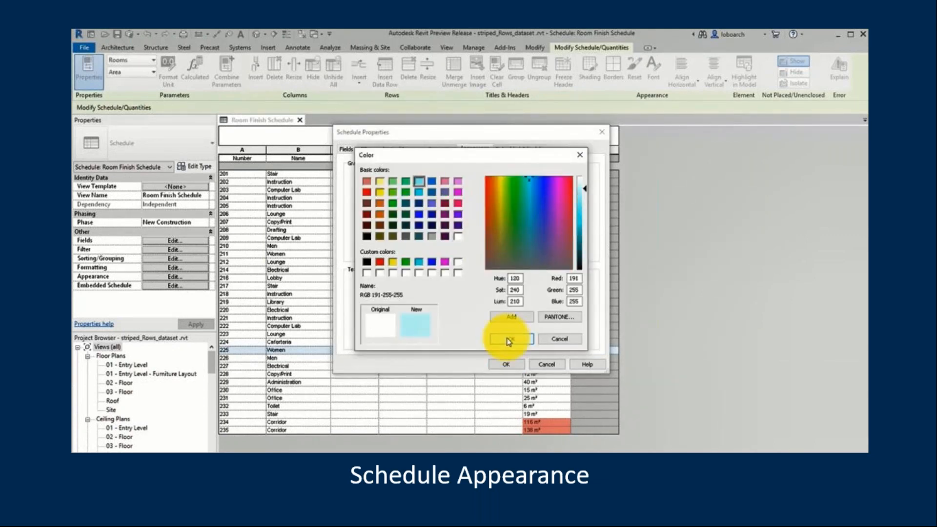
{"action": "left_click", "coordinate": [508, 338]}
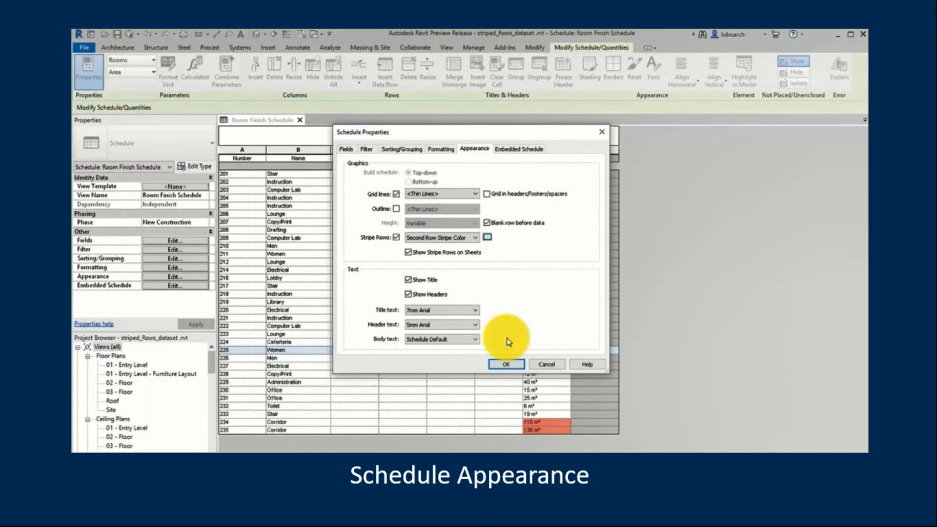
{"action": "left_click", "coordinate": [504, 364]}
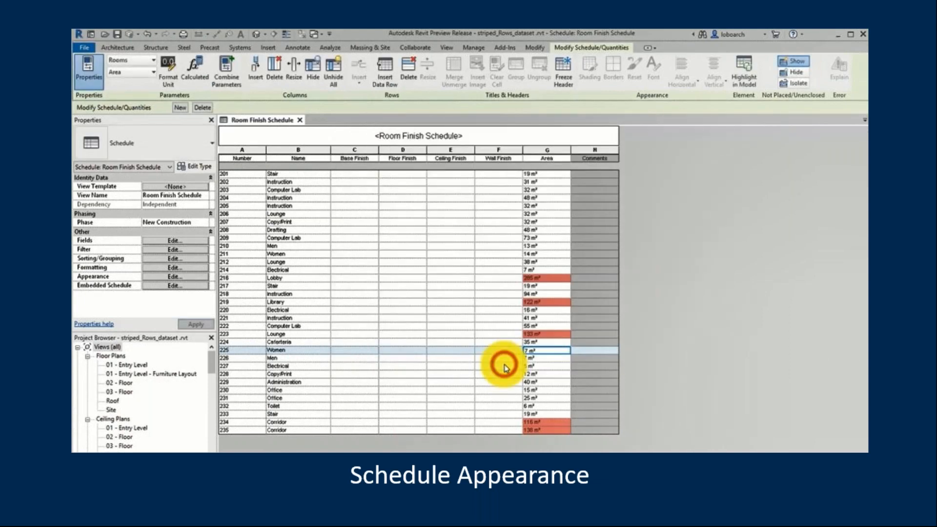
Insert a row below the Room Finish Schedule title and merge its cells in adjacent pairs.
{"action": "double_click", "coordinate": [306, 128]}
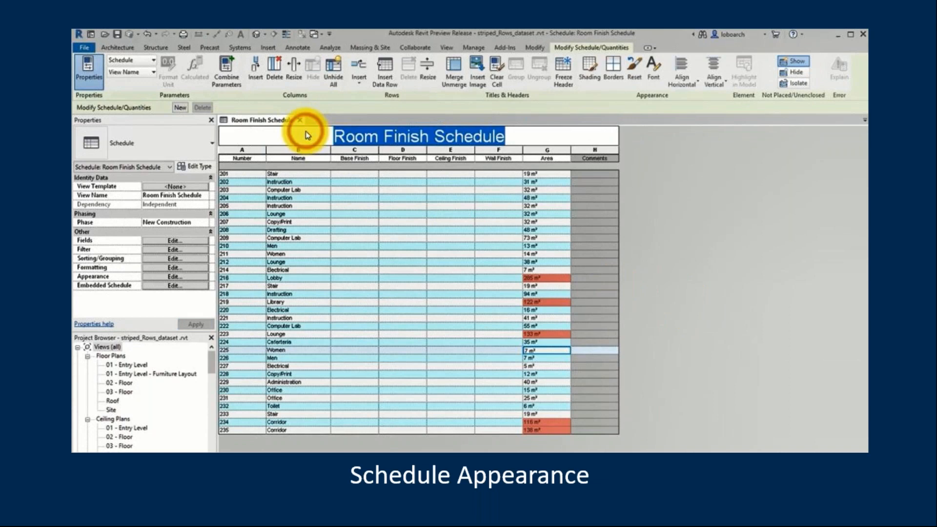
{"action": "left_click", "coordinate": [356, 78]}
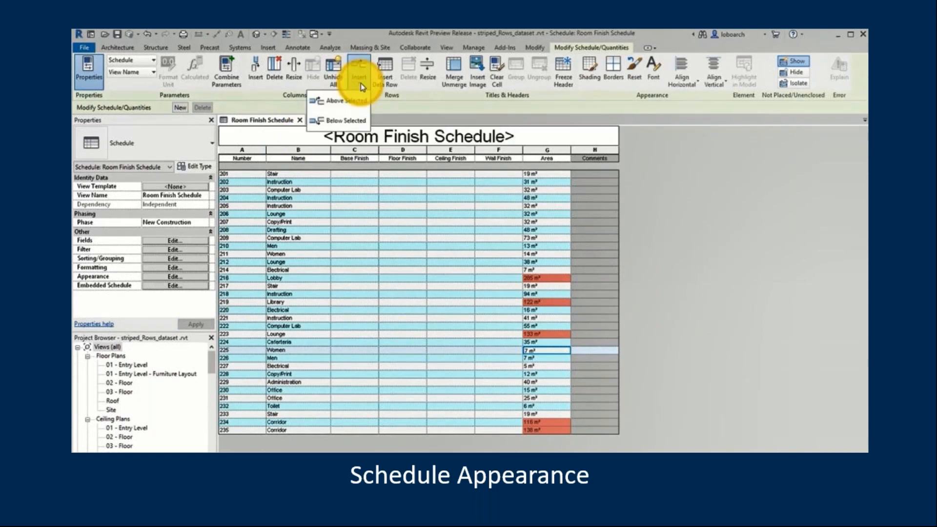
{"action": "left_click", "coordinate": [353, 119]}
{"action": "left_click_drag", "start_coordinate": [244, 154], "coordinate": [282, 154]}
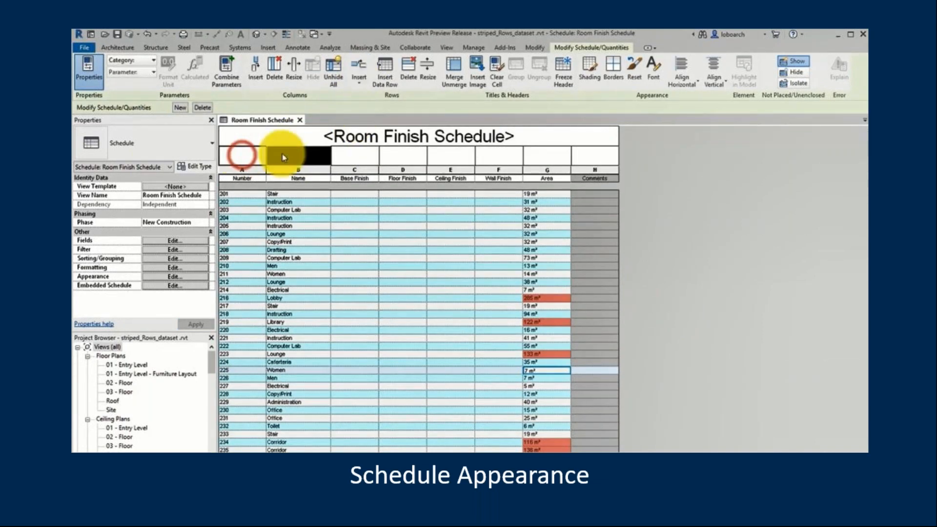
{"action": "left_click", "coordinate": [454, 67]}
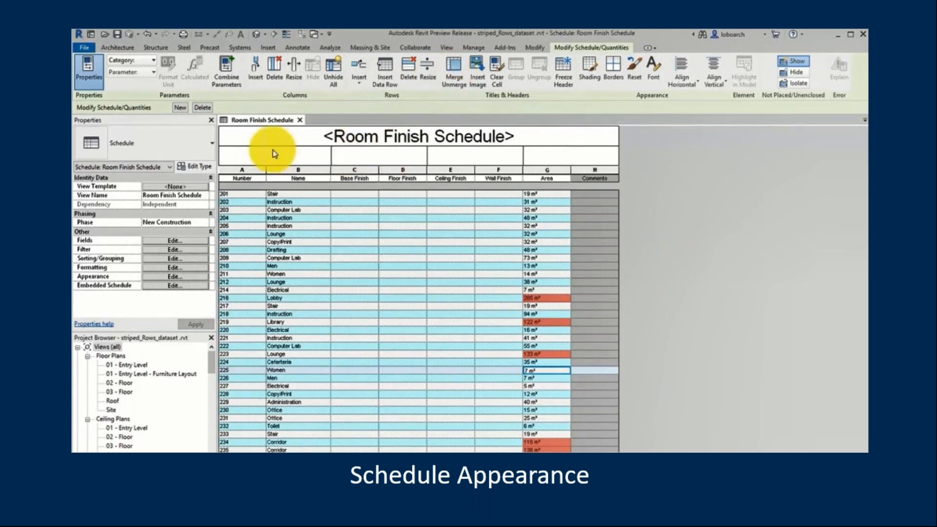
Insert the image Adesk_Logo.png into the first merged cell of the row below the title.
{"action": "left_click", "coordinate": [274, 153]}
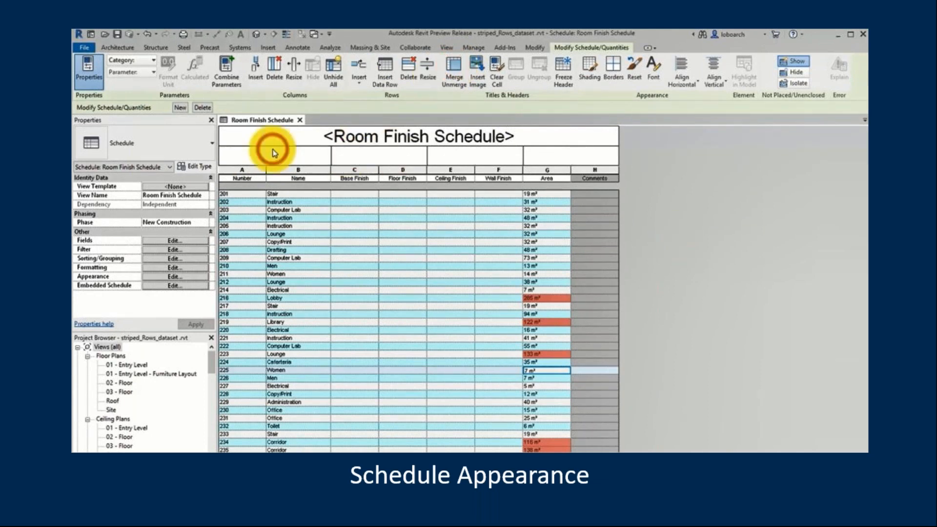
{"action": "left_click", "coordinate": [482, 71]}
{"action": "left_click", "coordinate": [367, 180]}
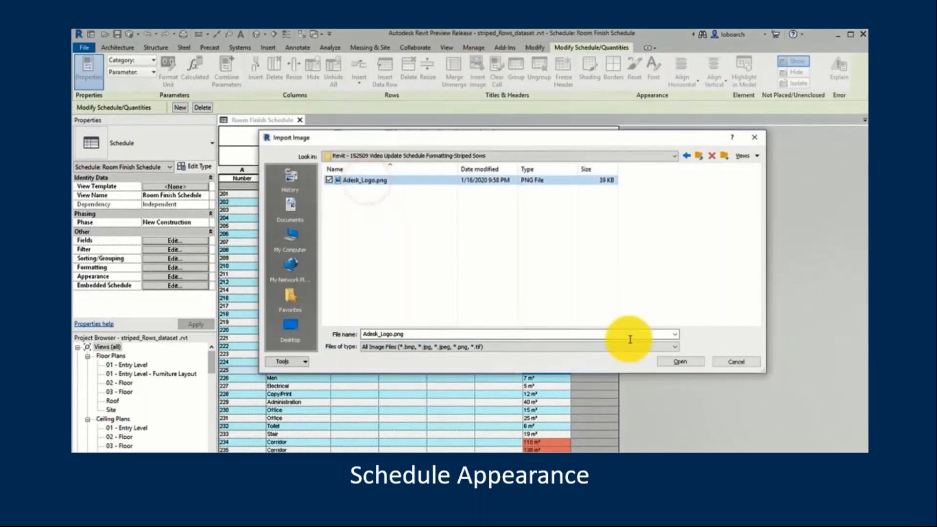
{"action": "left_click", "coordinate": [685, 363]}
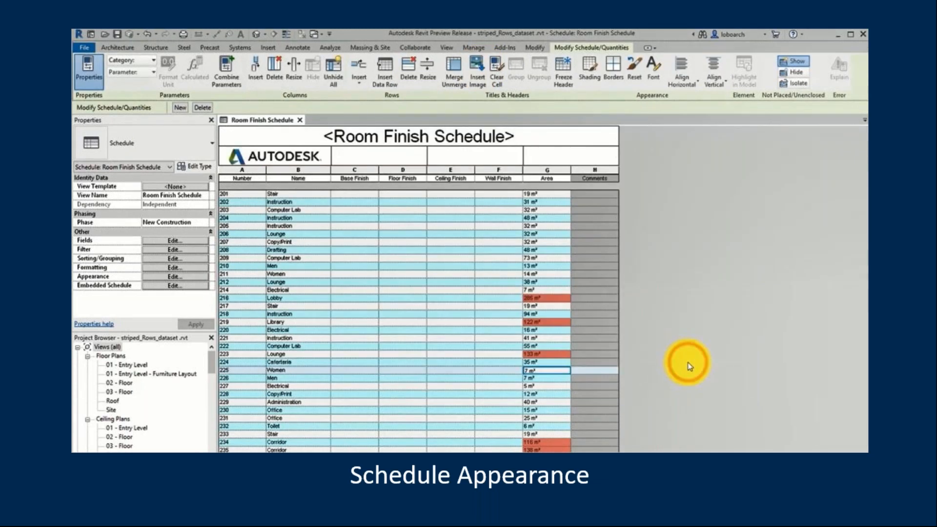
Resize the logo row to a height of 15 mm.
{"action": "left_click", "coordinate": [429, 68]}
{"action": "left_click", "coordinate": [480, 248]}
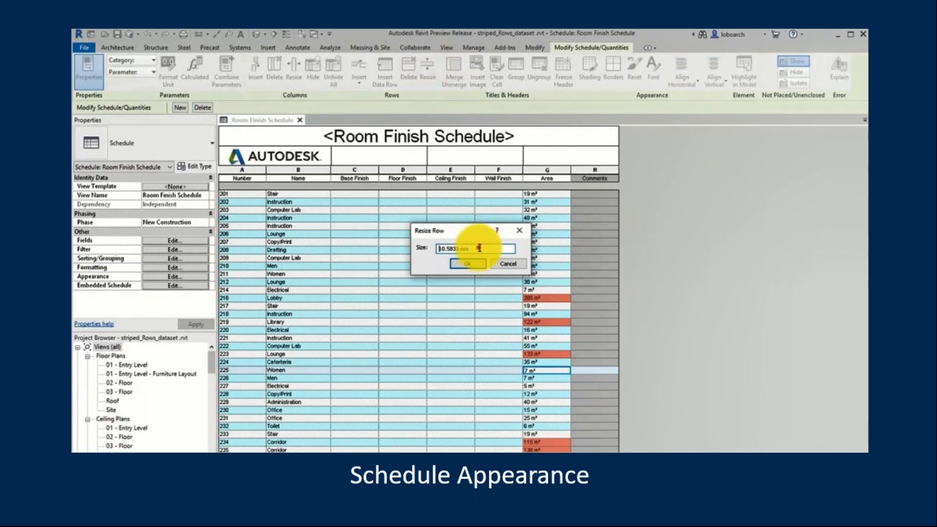
{"action": "left_click_drag", "start_coordinate": [480, 248], "coordinate": [421, 250]}
{"action": "key", "text": "BackSpace"}
{"action": "type", "text": "15"}
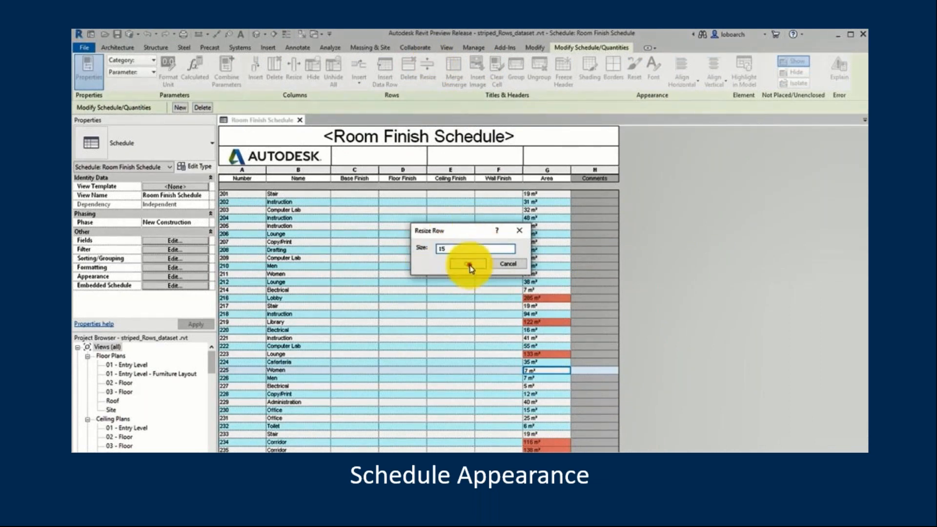
{"action": "left_click", "coordinate": [469, 264]}
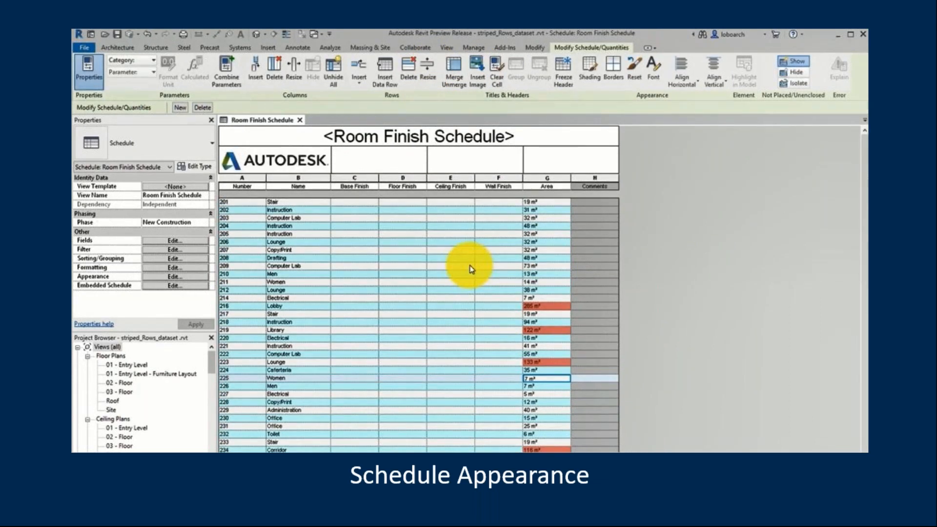
Change the schedule title to Level 2 Rooms and align it horizontally to the right.
{"action": "left_click", "coordinate": [324, 133]}
{"action": "left_click_drag", "start_coordinate": [506, 137], "coordinate": [335, 142]}
{"action": "type", "text": "Level 2 Rooms"}
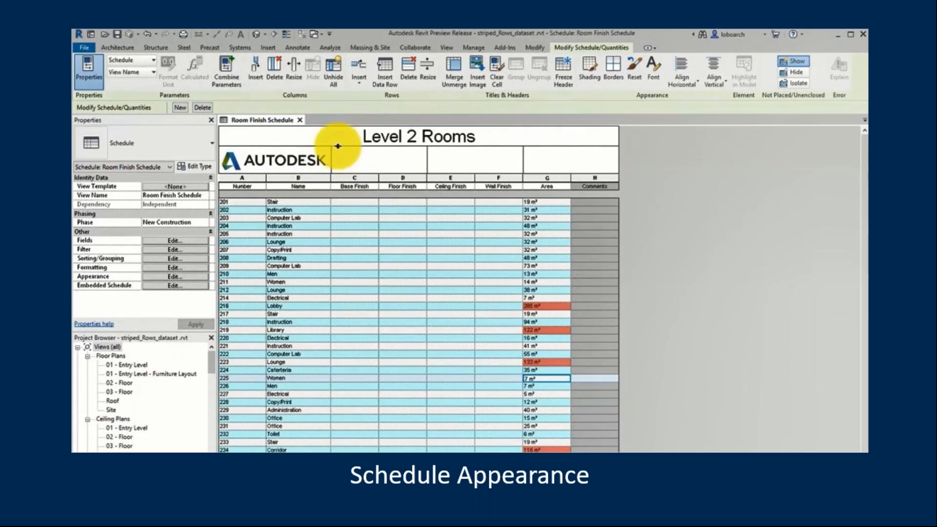
{"action": "left_click", "coordinate": [682, 73]}
{"action": "left_click", "coordinate": [681, 141]}
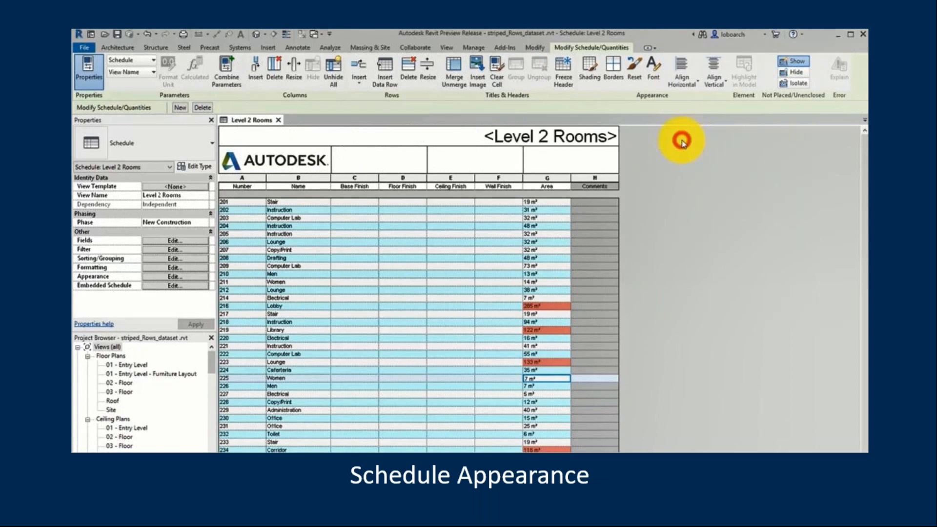
Change the Level 2 Rooms title to a different typeface and make it bold.
{"action": "left_click", "coordinate": [657, 71]}
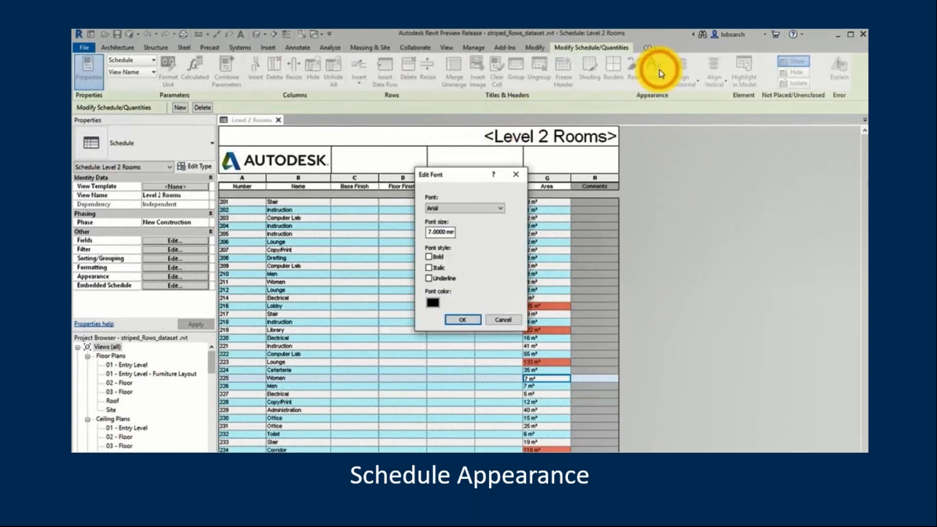
{"action": "left_click", "coordinate": [501, 208]}
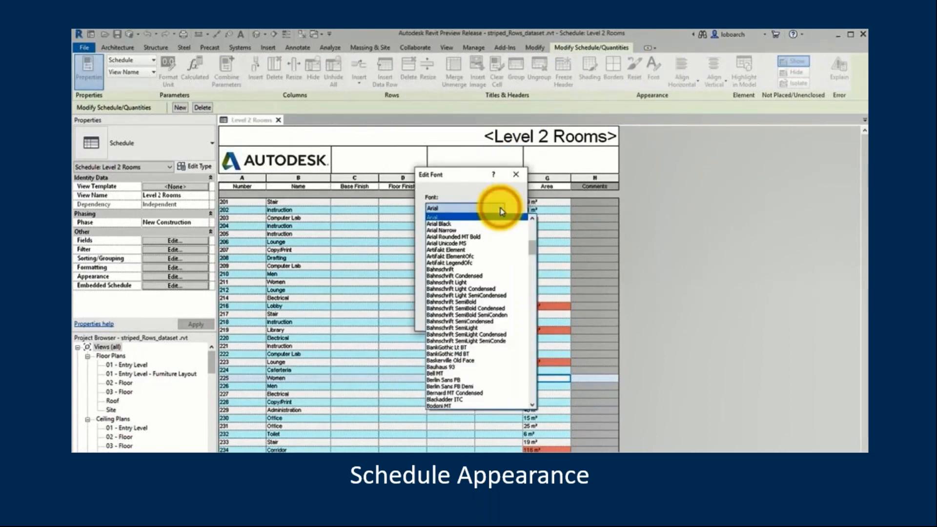
{"action": "left_click", "coordinate": [441, 283]}
{"action": "left_click", "coordinate": [449, 375]}
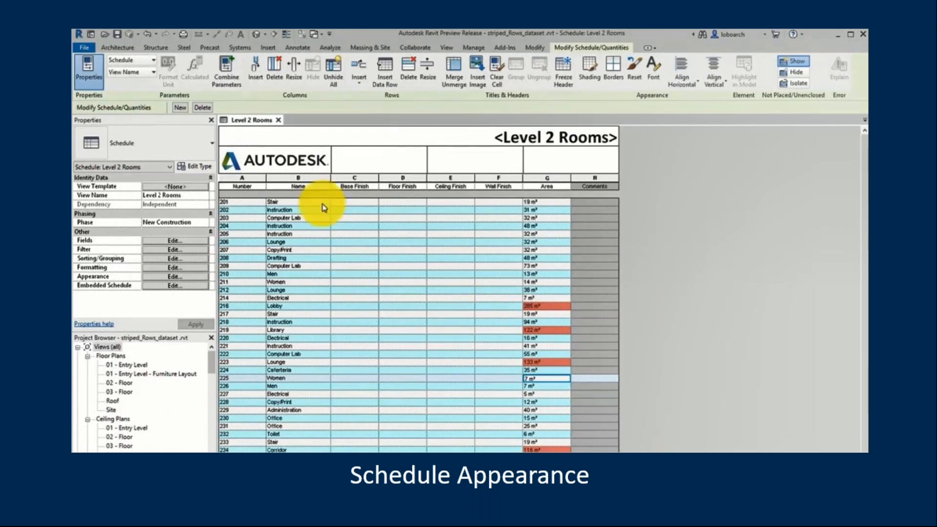
Edit the borders of the logo cell by toggling its top border, and apply the change.
{"action": "left_click", "coordinate": [287, 157]}
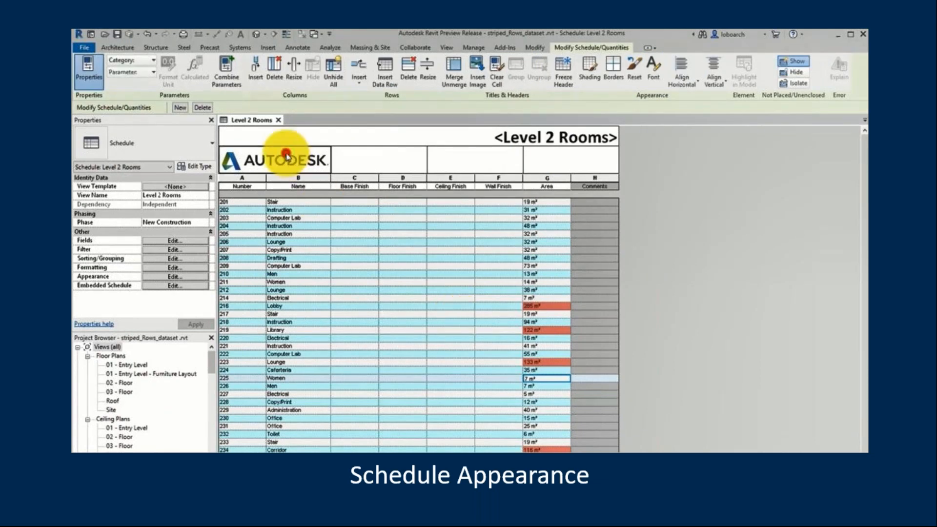
{"action": "left_click", "coordinate": [614, 72]}
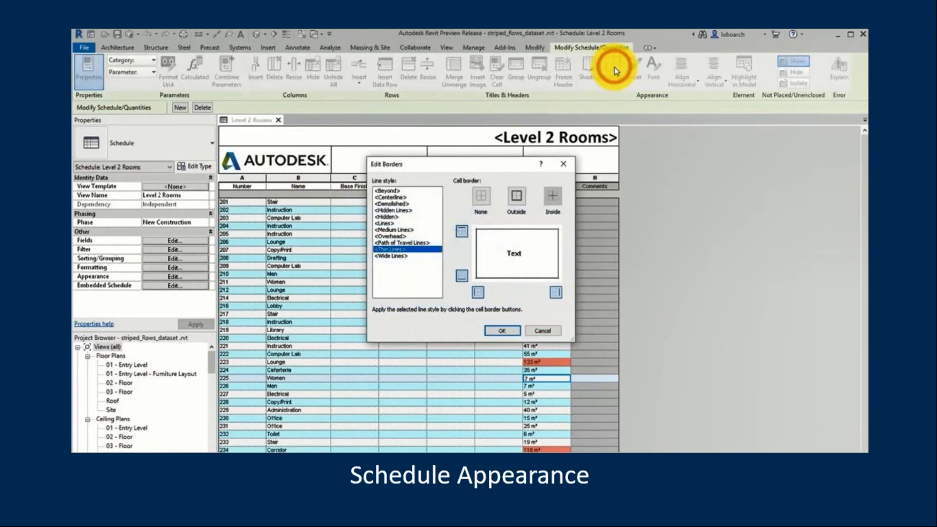
{"action": "left_click", "coordinate": [462, 232]}
{"action": "left_click", "coordinate": [502, 330]}
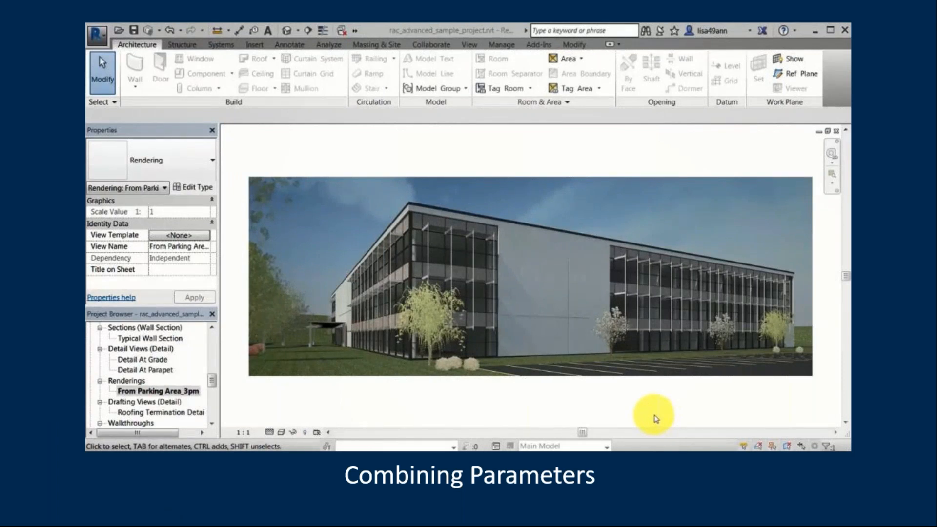
Open the Door Schedule and bring up Combine Parameters from its schedule field settings.
{"action": "left_click_drag", "start_coordinate": [212, 380], "coordinate": [212, 400]}
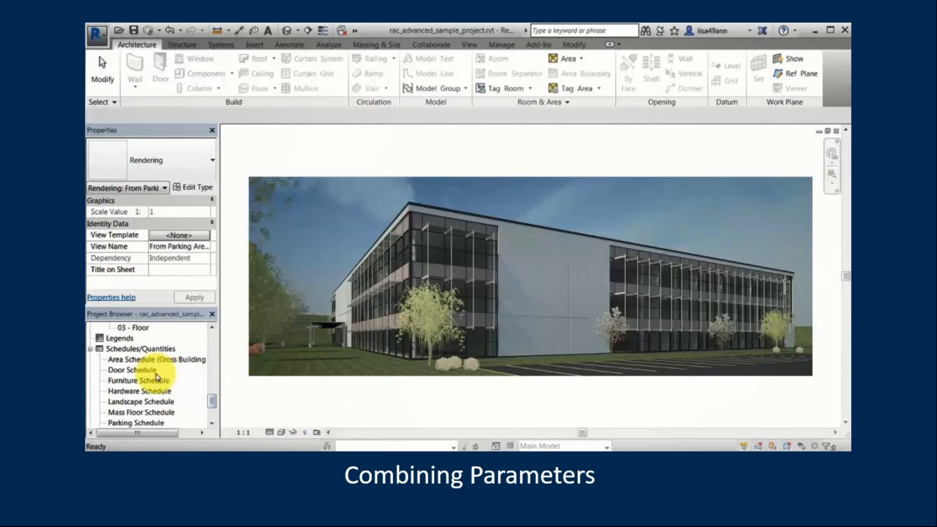
{"action": "double_click", "coordinate": [155, 370]}
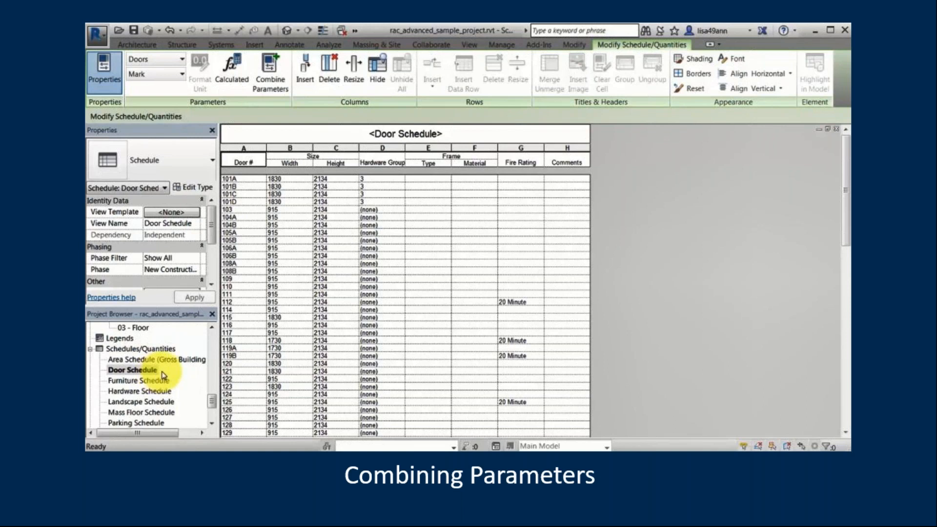
{"action": "left_click", "coordinate": [212, 237]}
{"action": "left_click_drag", "start_coordinate": [211, 236], "coordinate": [213, 271]}
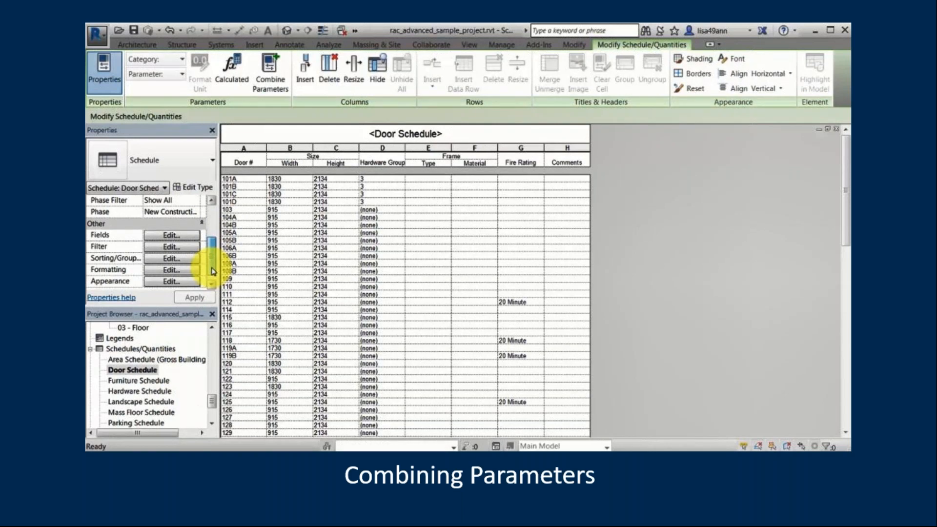
{"action": "left_click", "coordinate": [183, 238]}
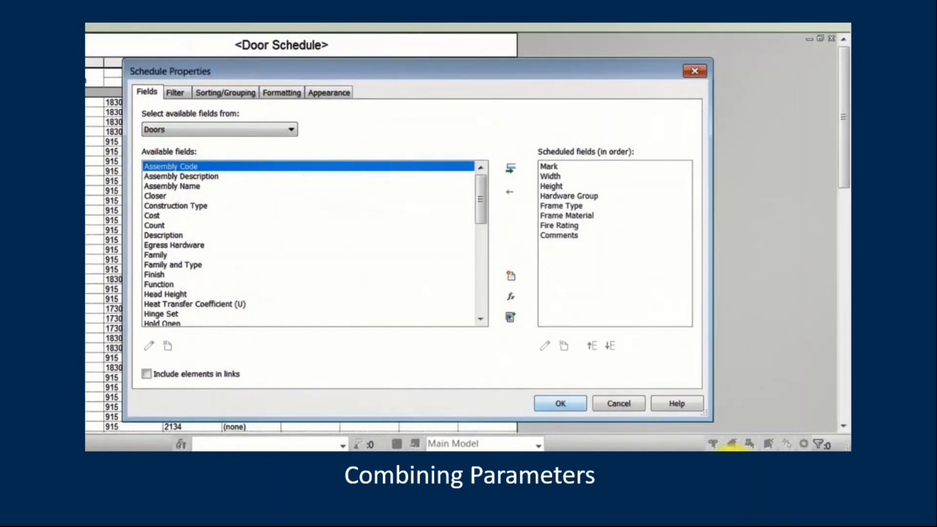
{"action": "left_click", "coordinate": [510, 320]}
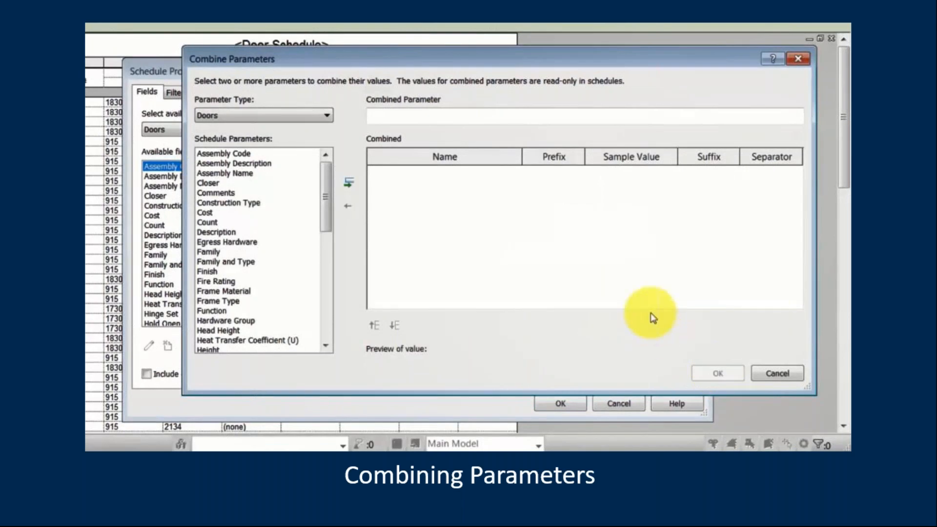
Add the Height, Thickness and Width parameters to the combined parameter and move Thickness below Width.
{"action": "left_click_drag", "start_coordinate": [326, 214], "coordinate": [326, 262]}
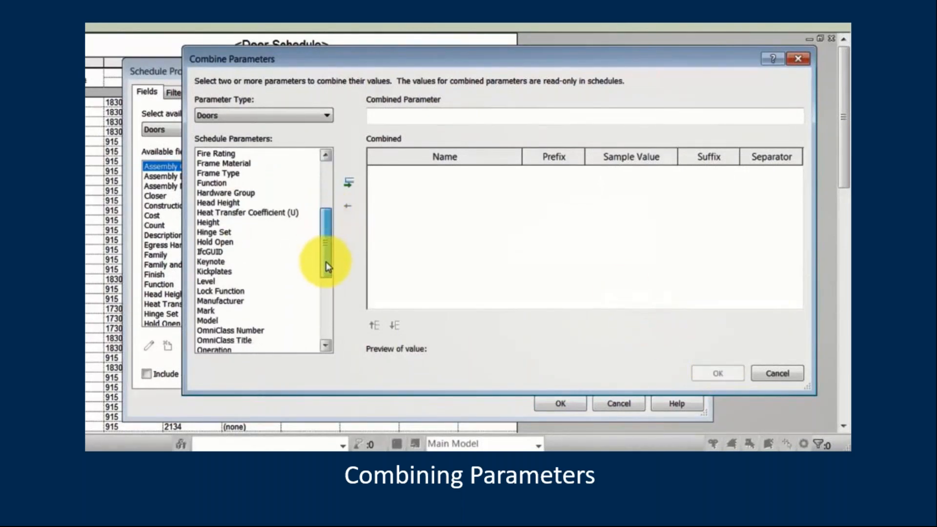
{"action": "left_click", "coordinate": [214, 223]}
{"action": "left_click_drag", "start_coordinate": [325, 231], "coordinate": [324, 292]}
{"action": "left_click", "coordinate": [235, 272]}
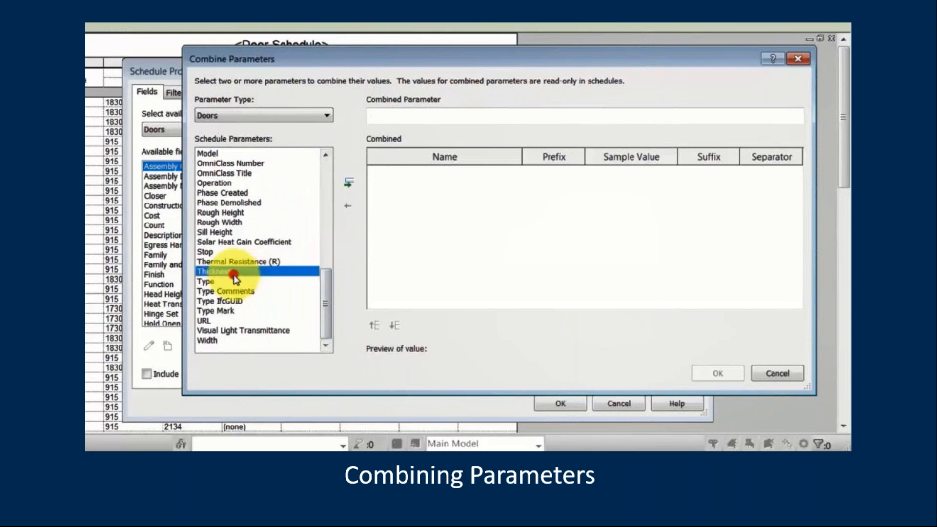
{"action": "left_click", "coordinate": [215, 340], "text": "ctrl"}
{"action": "left_click", "coordinate": [349, 183]}
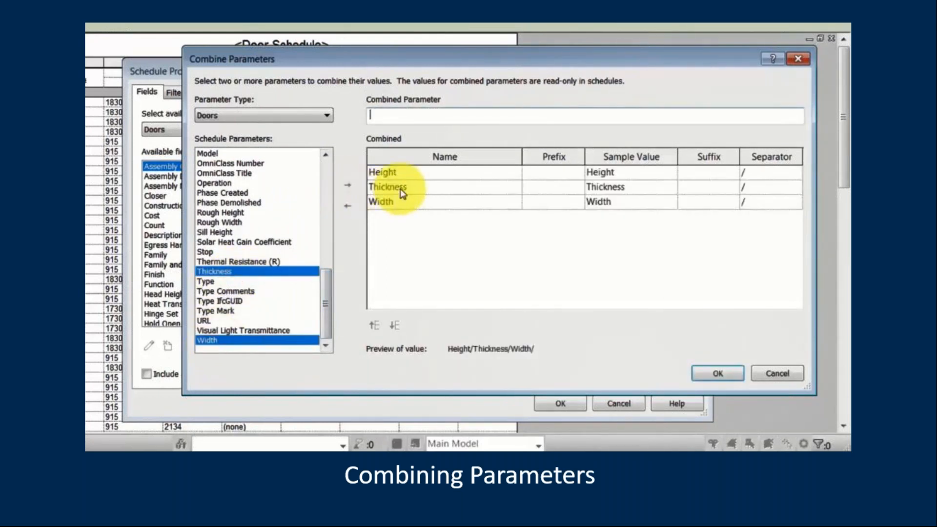
{"action": "left_click", "coordinate": [400, 188]}
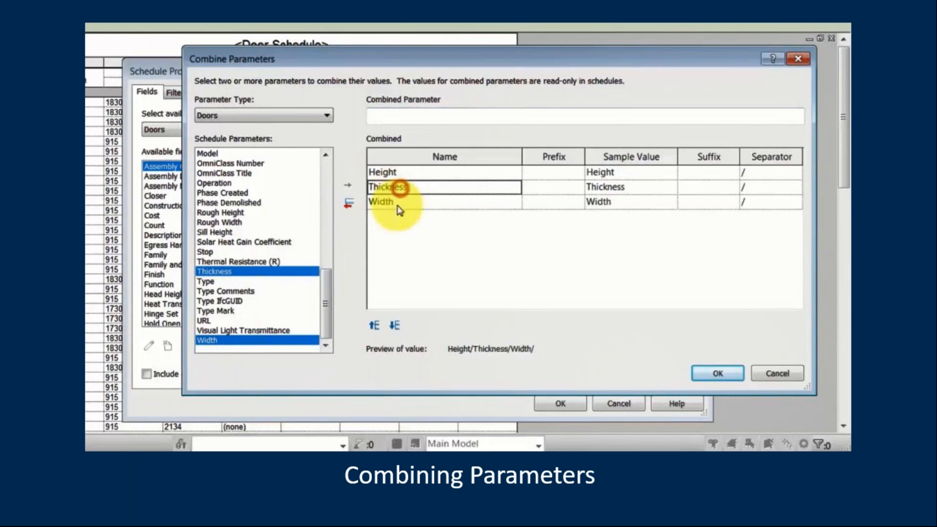
{"action": "left_click", "coordinate": [393, 326]}
Set the separators for Height and Width to x with surrounding spaces, and clear the separator for Thickness.
{"action": "left_click", "coordinate": [749, 172]}
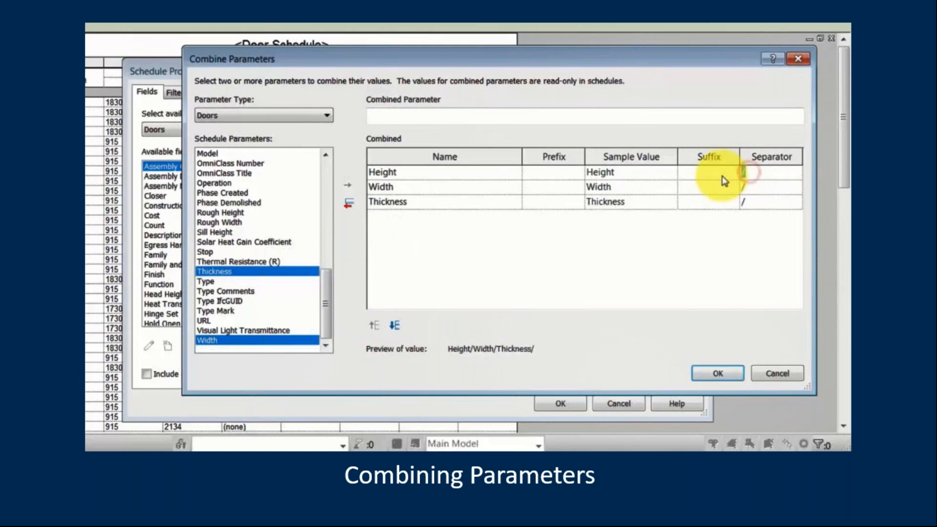
{"action": "type", "text": "x"}
{"action": "left_click", "coordinate": [747, 187]}
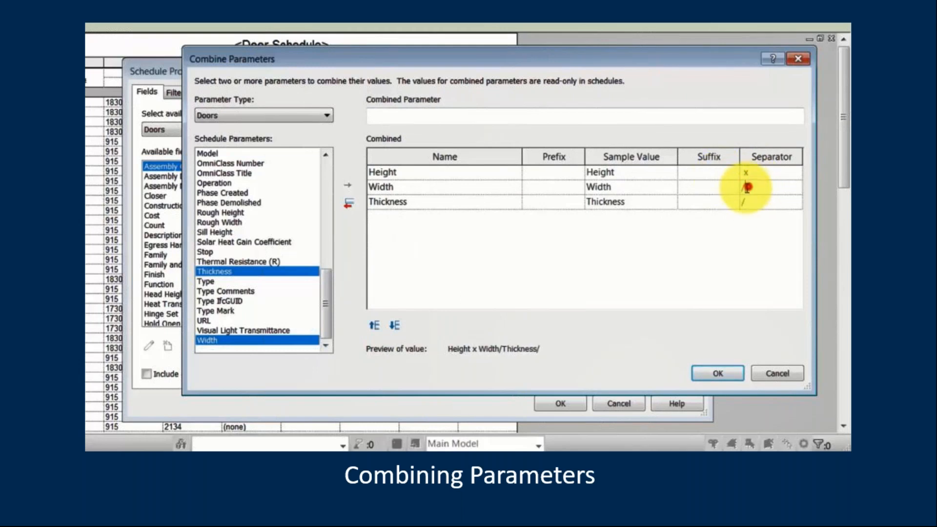
{"action": "type", "text": "x"}
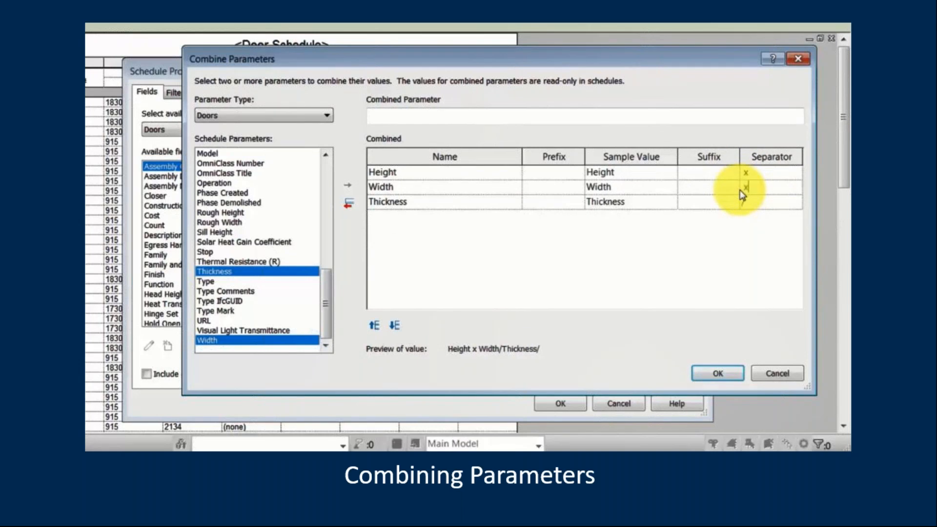
{"action": "left_click", "coordinate": [747, 202]}
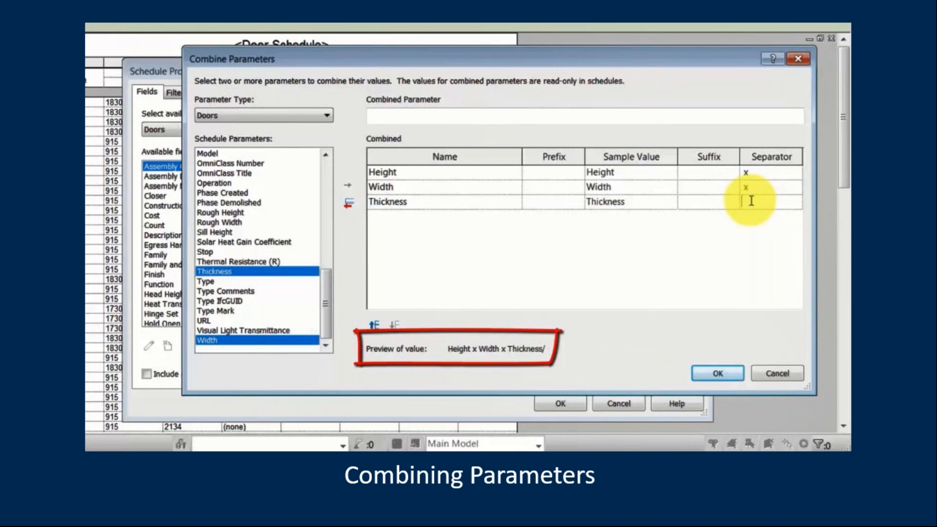
Give Thickness the suffix (mm), name the combined parameter Size (HxWxT), and accept the combination.
{"action": "left_click", "coordinate": [709, 201]}
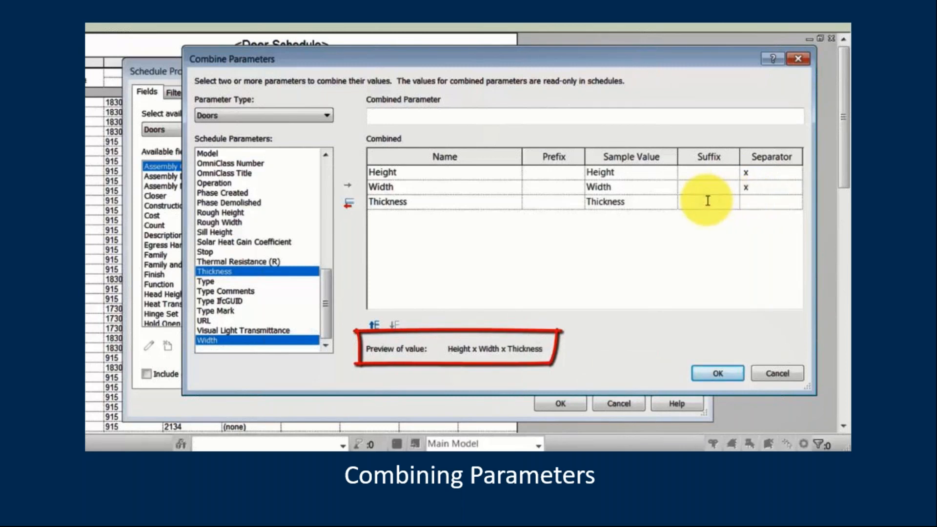
{"action": "type", "text": "(mm)"}
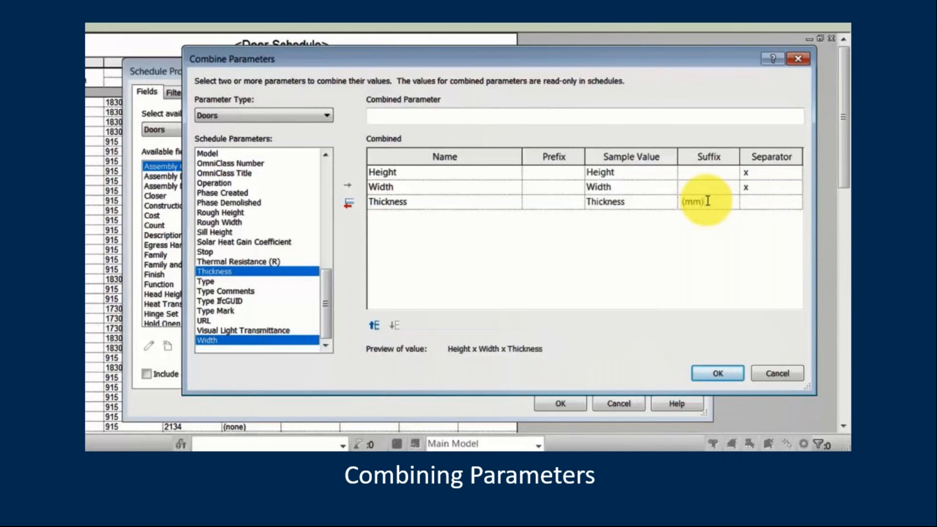
{"action": "left_click", "coordinate": [439, 117]}
{"action": "type", "text": "Si"}
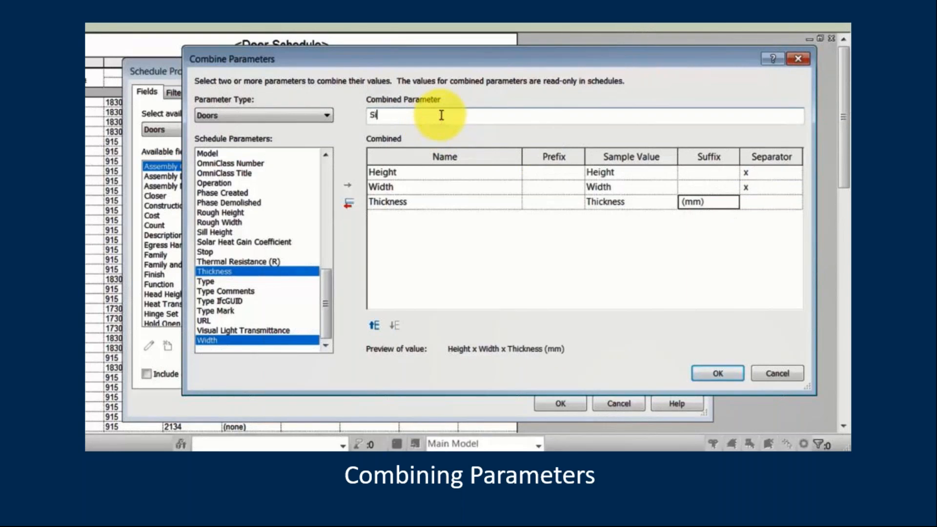
{"action": "type", "text": "ze (HxWxT)"}
{"action": "left_click", "coordinate": [714, 374]}
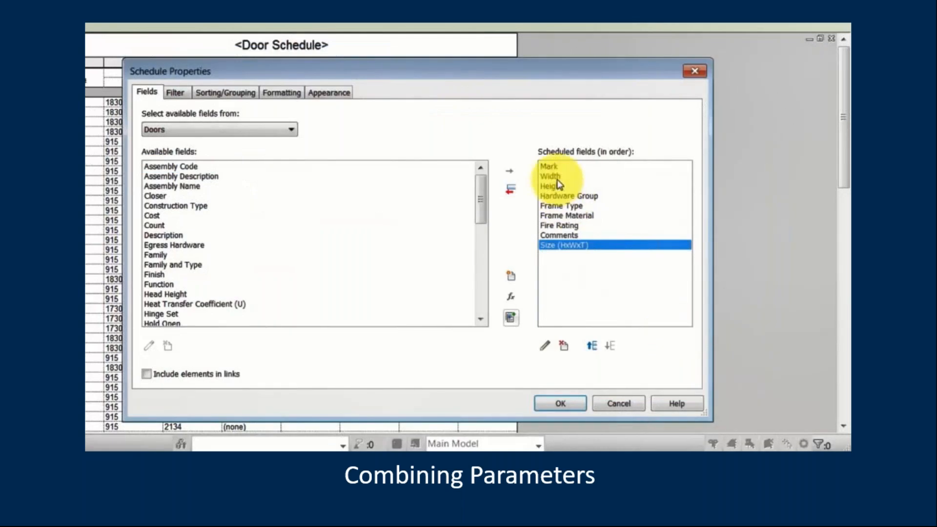
Remove the separate Width and Height fields from the scheduled fields.
{"action": "left_click", "coordinate": [557, 177]}
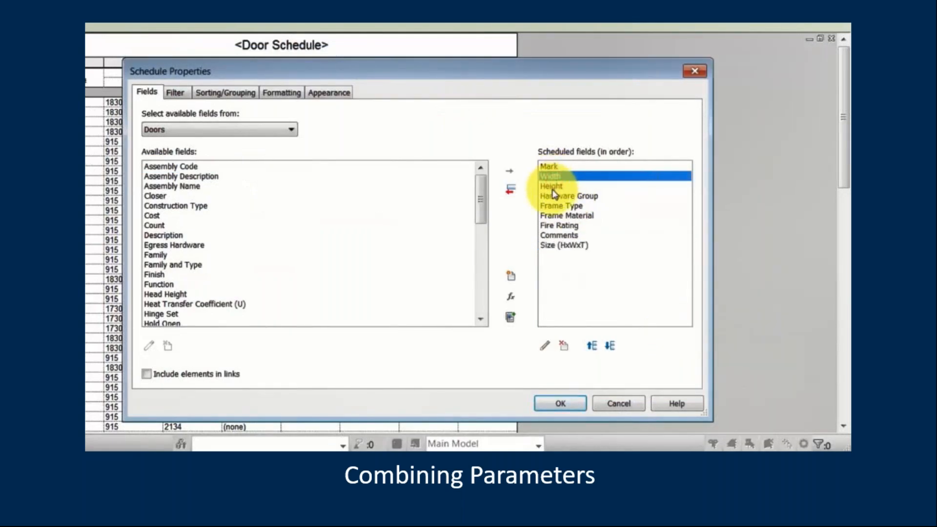
{"action": "left_click", "coordinate": [551, 187], "text": "shift"}
{"action": "left_click", "coordinate": [511, 189]}
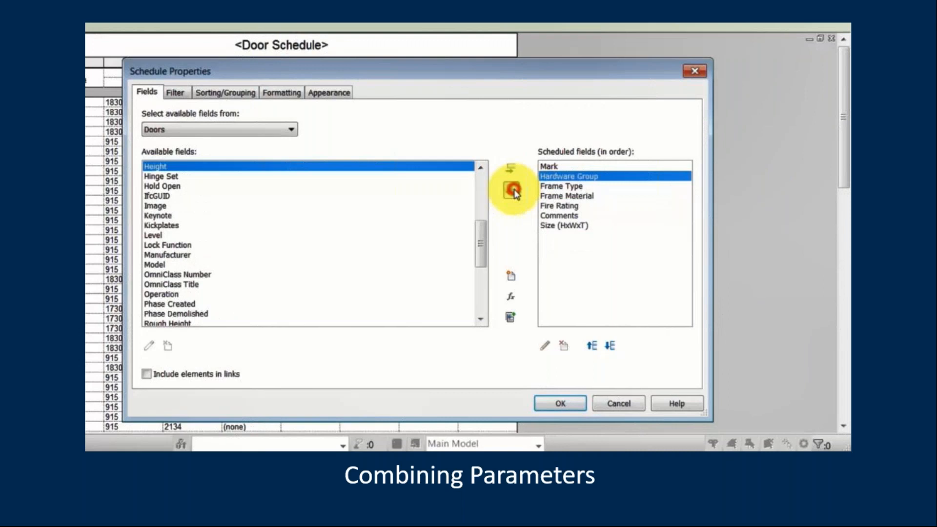
Move the Size (HxWxT) field up to directly below Mark and apply the schedule properties.
{"action": "left_click", "coordinate": [565, 226]}
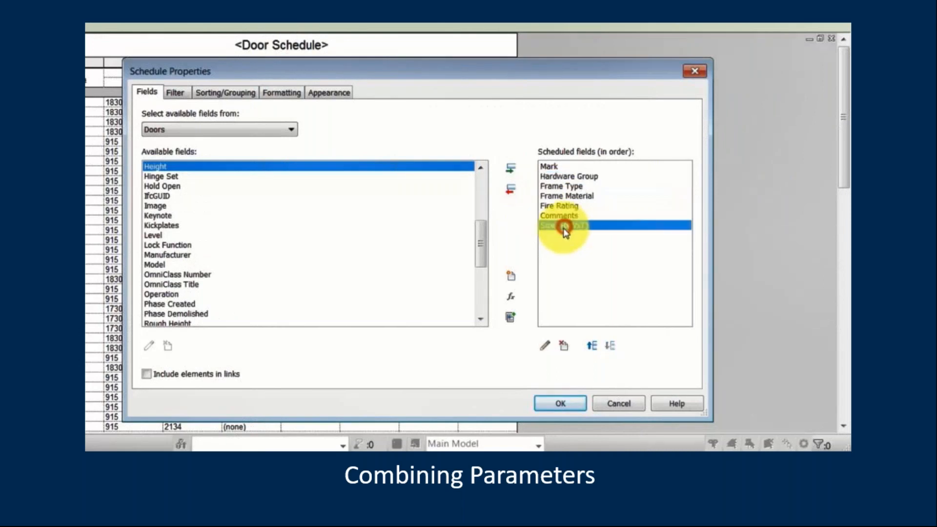
{"action": "left_click", "coordinate": [592, 346]}
{"action": "left_click", "coordinate": [592, 346]}
{"action": "left_click", "coordinate": [592, 345]}
{"action": "left_click", "coordinate": [592, 346]}
{"action": "left_click", "coordinate": [593, 345]}
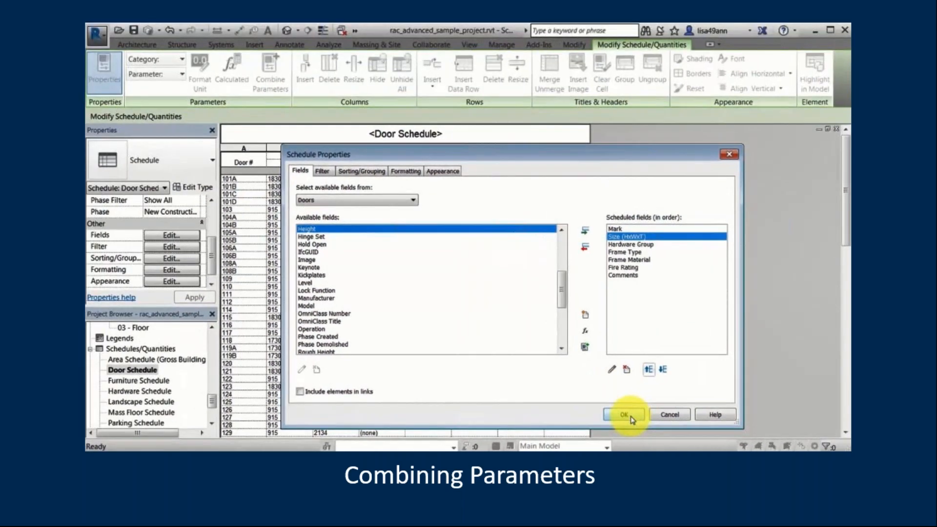
{"action": "left_click", "coordinate": [627, 418]}
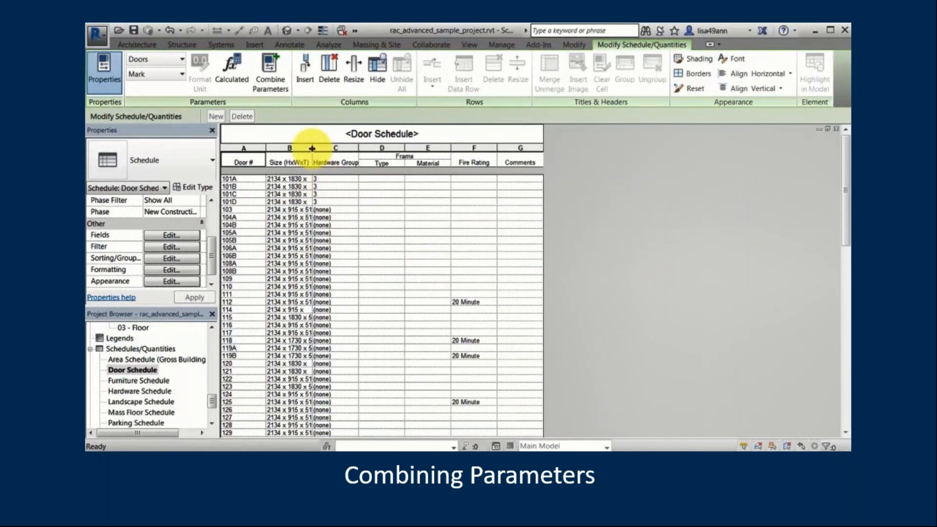
Widen the Size (HxWxT) column to fit its values, and open its combined parameter definition from the cell for door 104A.
{"action": "left_click_drag", "start_coordinate": [311, 149], "coordinate": [335, 148]}
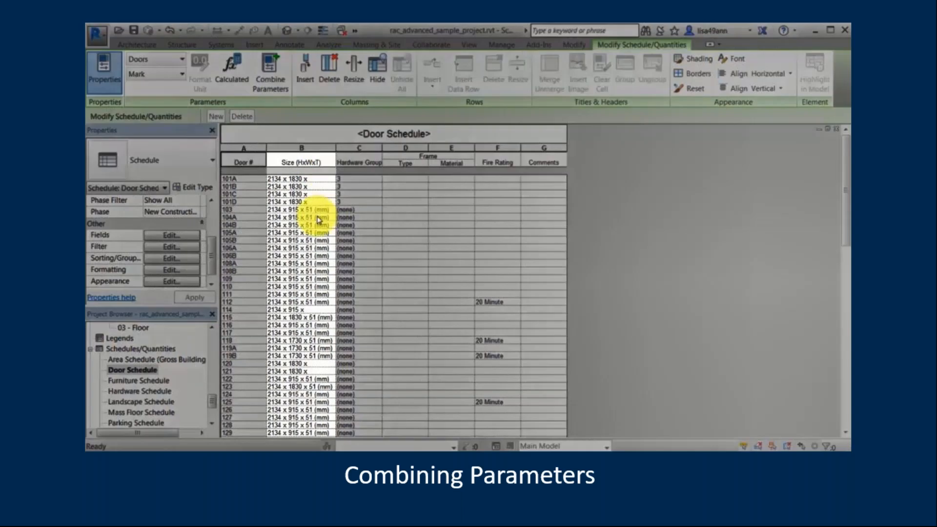
{"action": "left_click", "coordinate": [318, 216]}
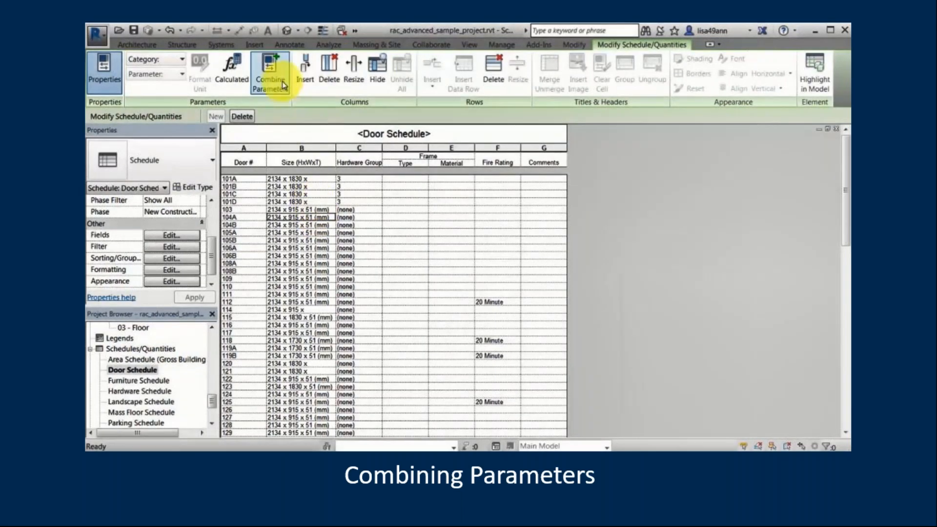
{"action": "left_click", "coordinate": [269, 81]}
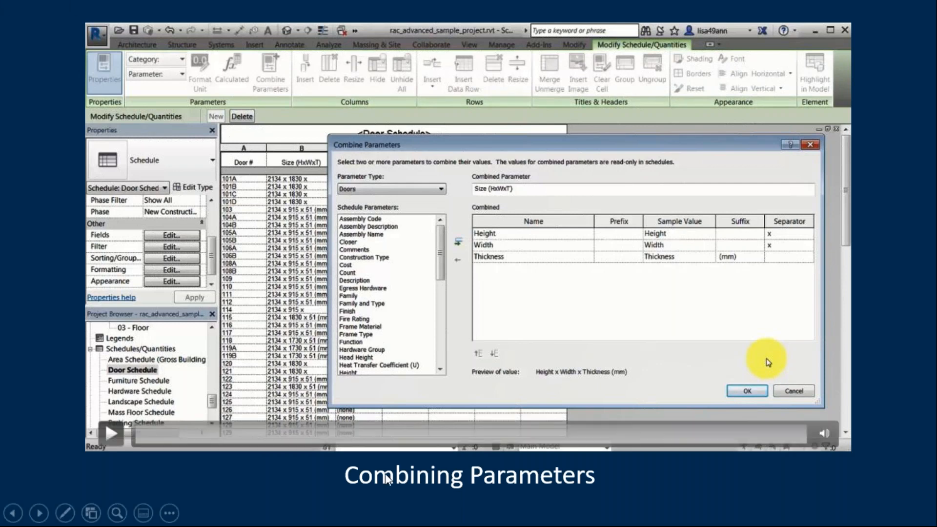
{"action": "left_click", "coordinate": [347, 491]}
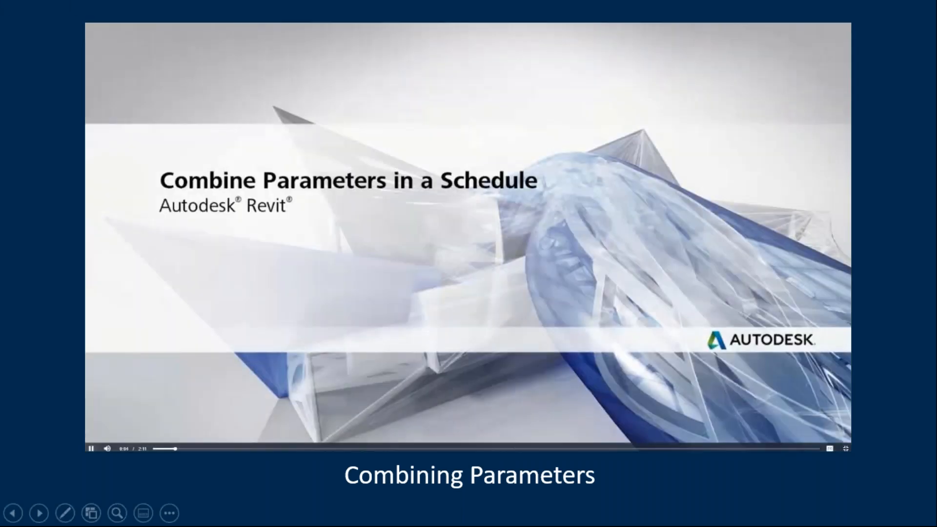